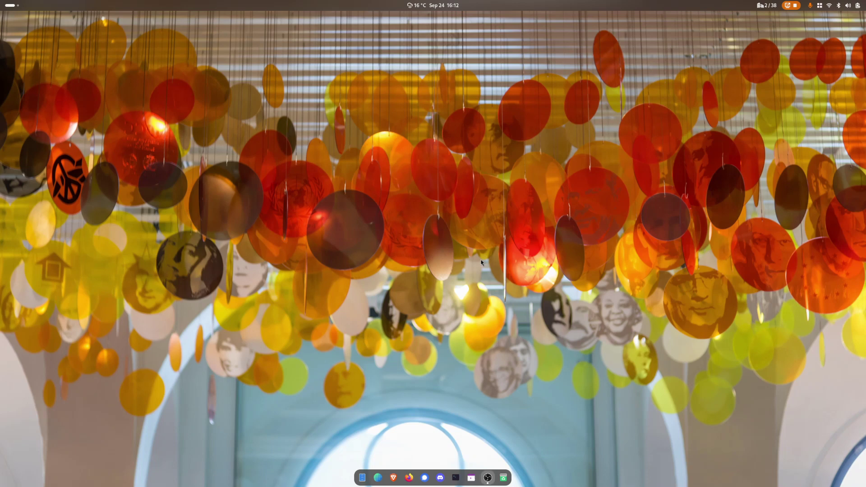
Launch Extension Manager by searching 'ext' in the Activities overview.
{"action": "key", "text": "super"}
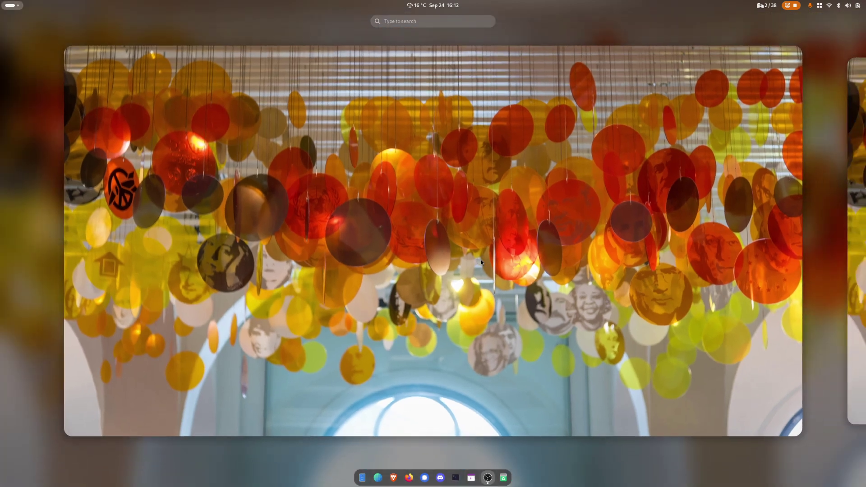
{"action": "type", "text": "ext"}
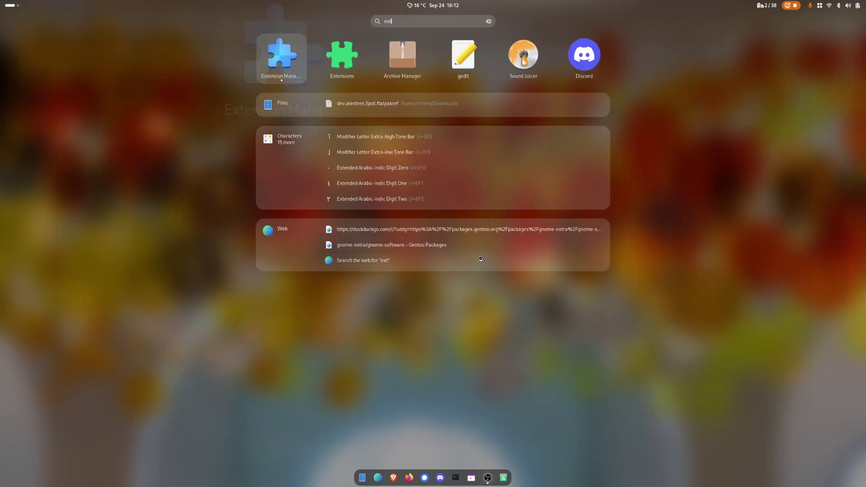
{"action": "key", "text": "Return"}
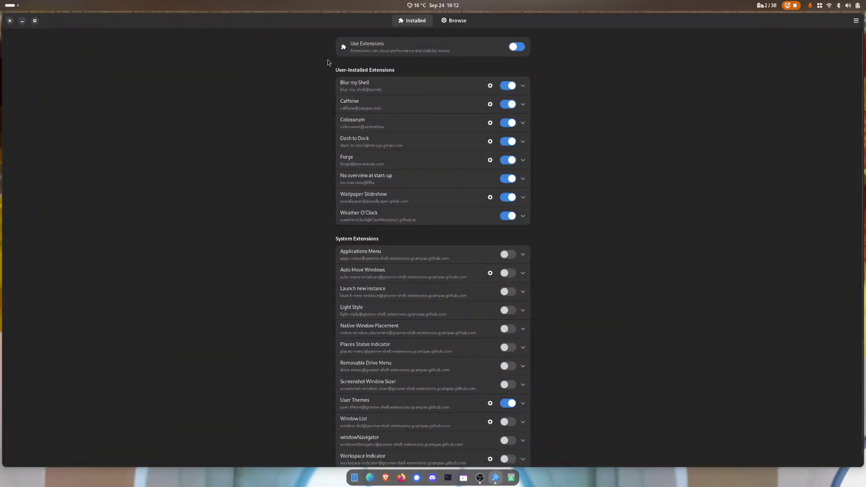
{"action": "left_click", "coordinate": [503, 89]}
{"action": "left_click", "coordinate": [503, 88]}
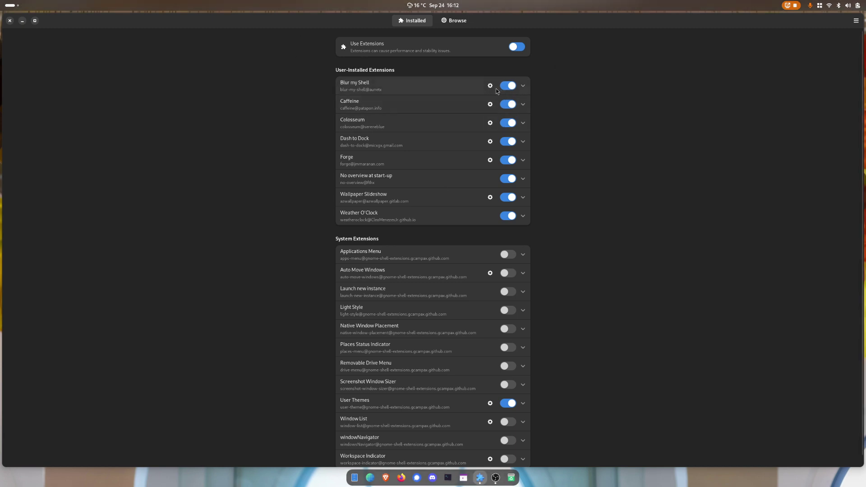
{"action": "left_click", "coordinate": [491, 86]}
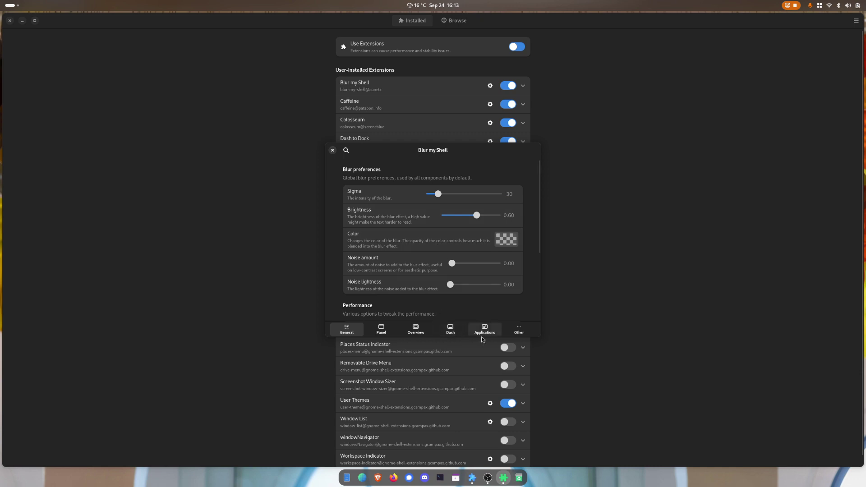
{"action": "left_click", "coordinate": [482, 333]}
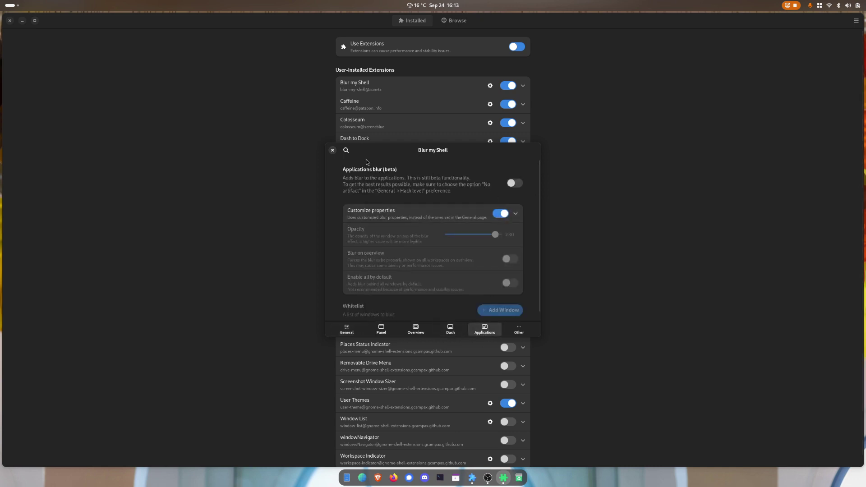
{"action": "left_click", "coordinate": [333, 151]}
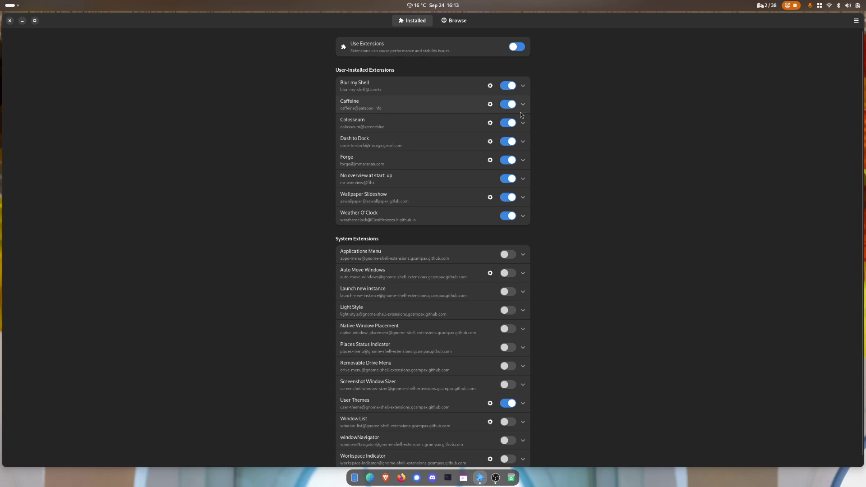
{"action": "left_click", "coordinate": [490, 142]}
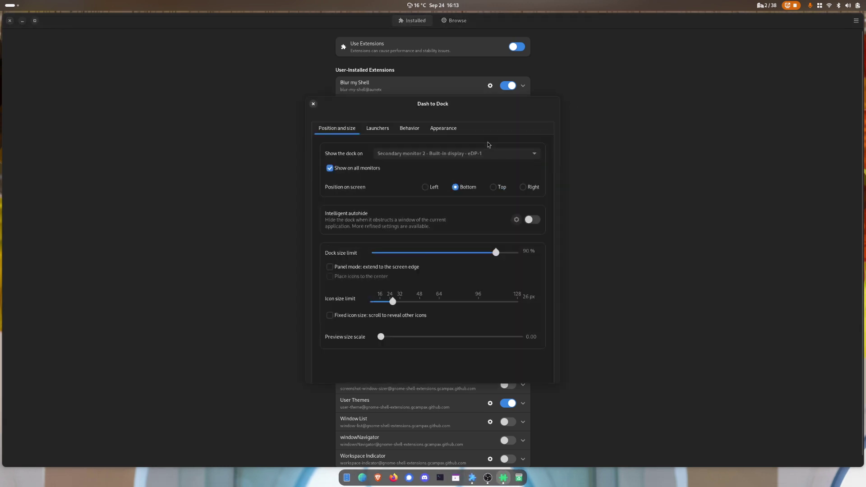
{"action": "key", "text": "Escape"}
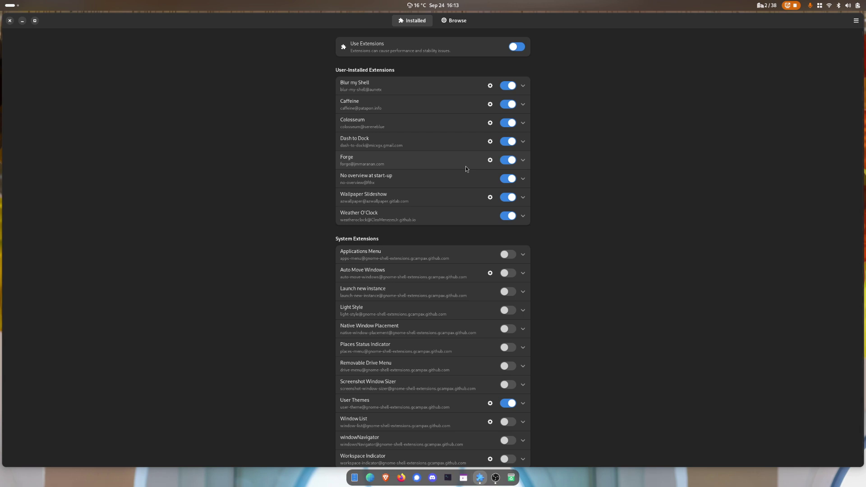
{"action": "left_click", "coordinate": [490, 160]}
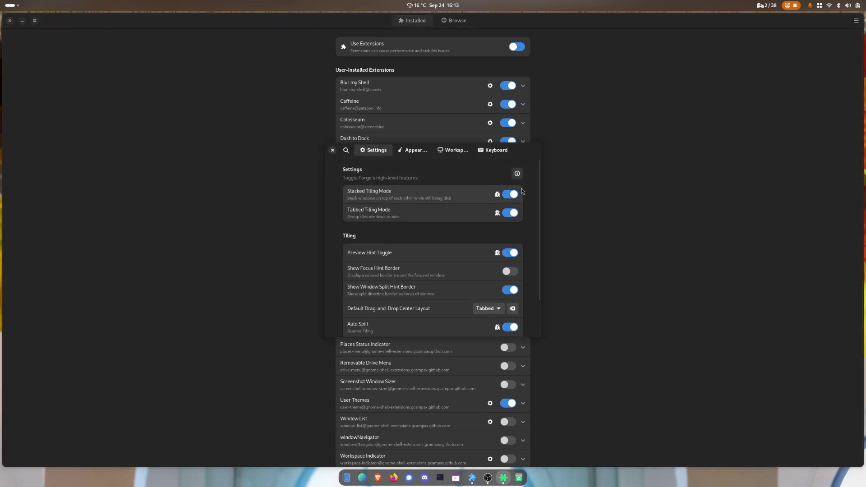
{"action": "scroll", "coordinate": [528, 188], "scroll_direction": "down", "scroll_amount": 2}
{"action": "scroll", "coordinate": [527, 188], "scroll_direction": "up", "scroll_amount": 2}
{"action": "left_click", "coordinate": [640, 92]}
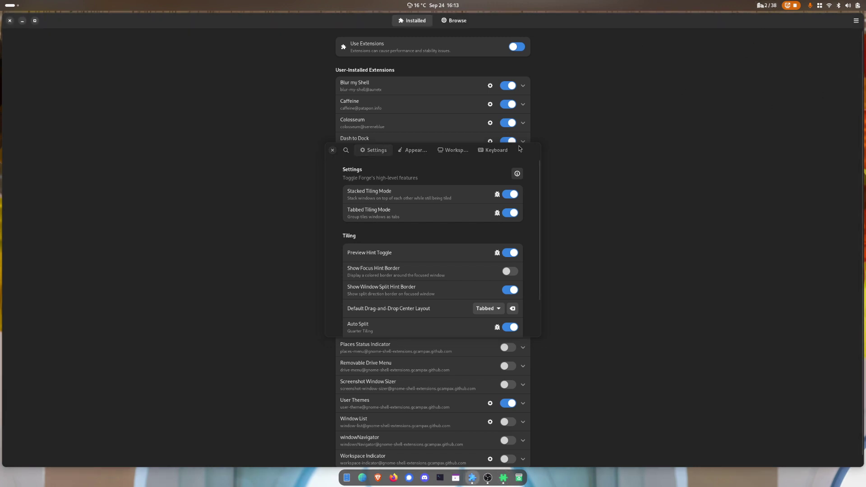
{"action": "left_click_drag", "start_coordinate": [519, 149], "coordinate": [763, 70]}
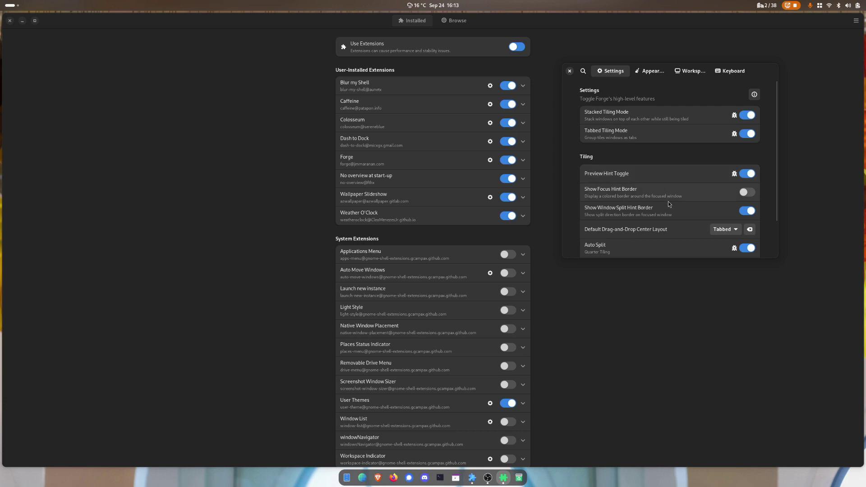
{"action": "scroll", "coordinate": [766, 201], "scroll_direction": "down", "scroll_amount": 1}
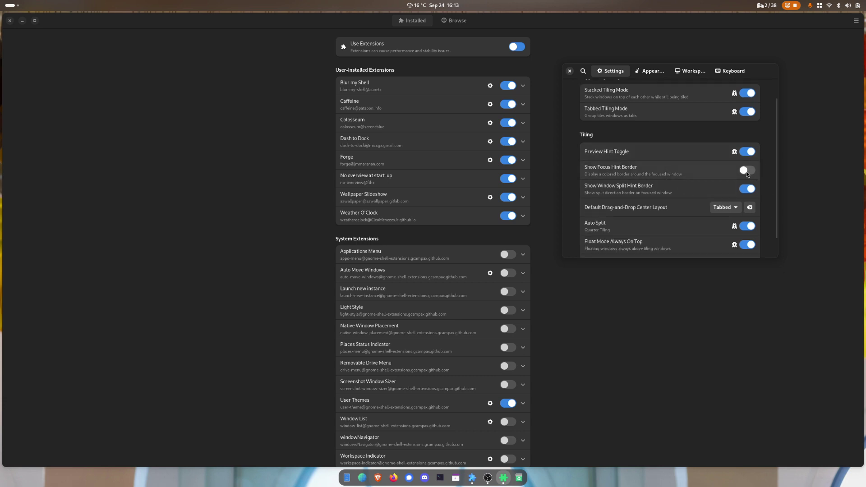
{"action": "left_click", "coordinate": [644, 73]}
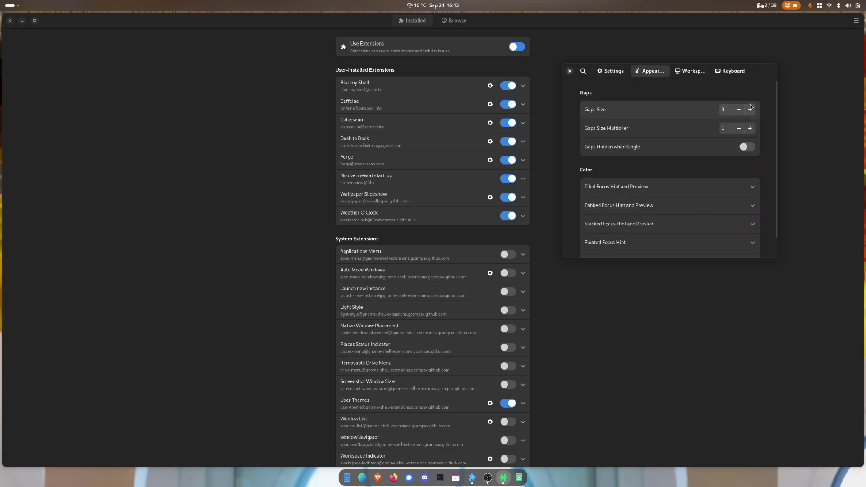
{"action": "left_click", "coordinate": [603, 73]}
{"action": "scroll", "coordinate": [587, 221], "scroll_direction": "down", "scroll_amount": 1}
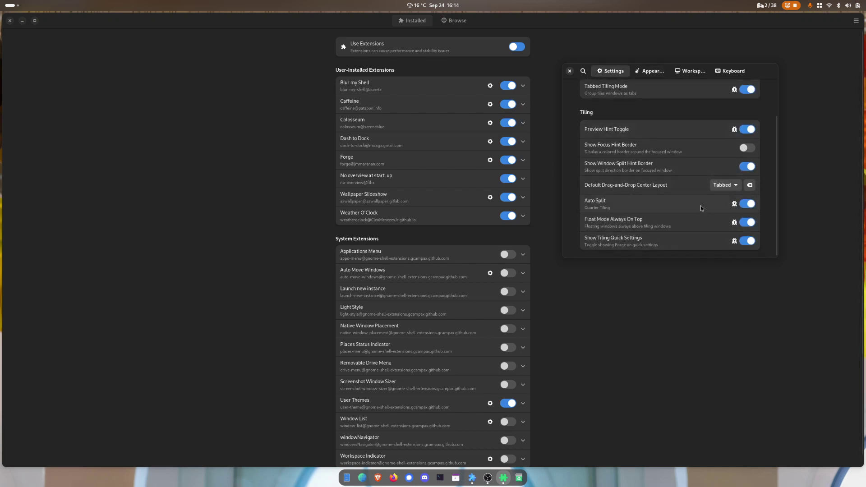
{"action": "left_click", "coordinate": [570, 71]}
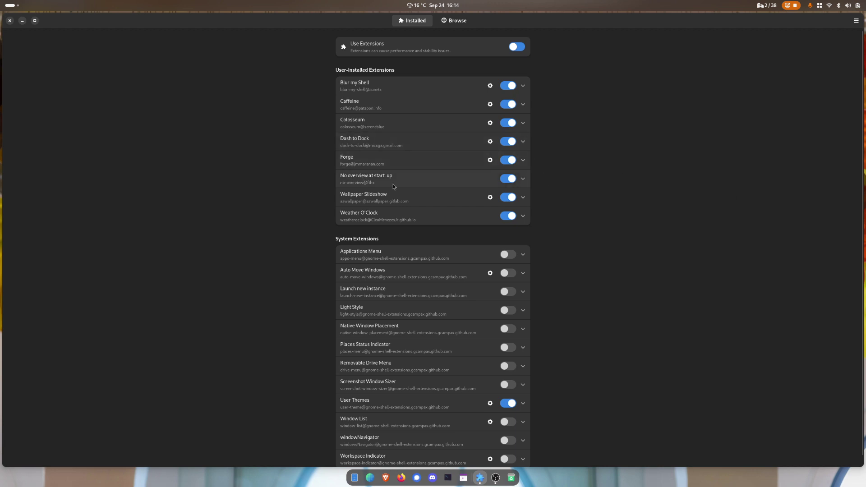
{"action": "key", "text": "super"}
{"action": "key", "text": "super+Page_Down"}
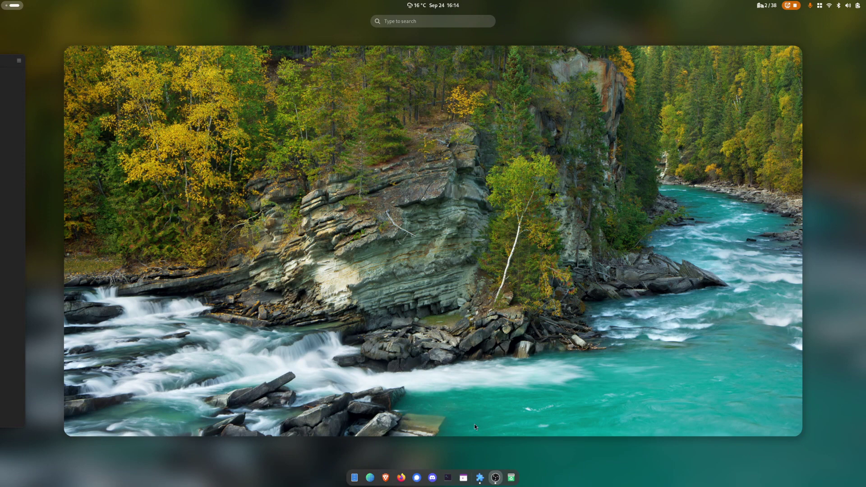
{"action": "scroll", "coordinate": [475, 425], "scroll_direction": "up", "scroll_amount": 1}
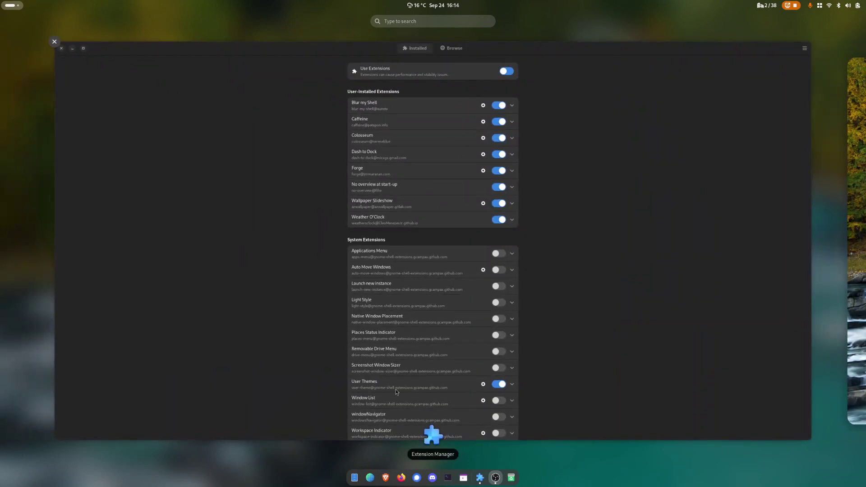
{"action": "left_click", "coordinate": [306, 346]}
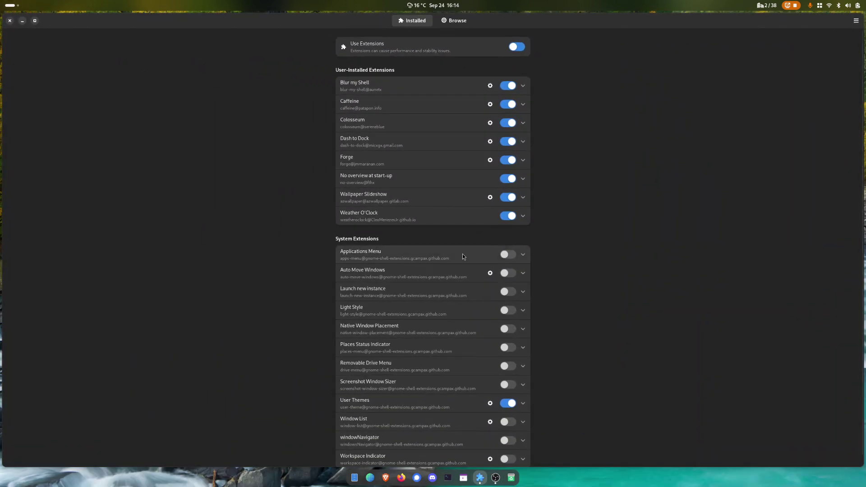
{"action": "left_click", "coordinate": [490, 197]}
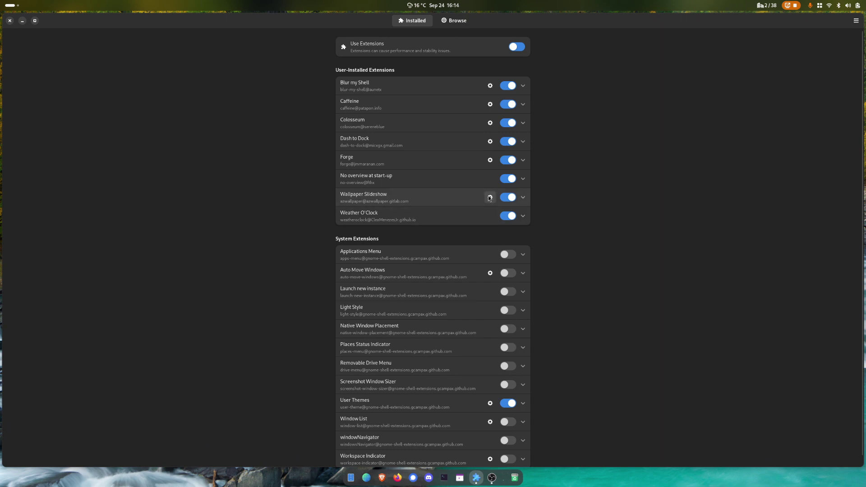
{"action": "left_click_drag", "start_coordinate": [374, 150], "coordinate": [585, 109]}
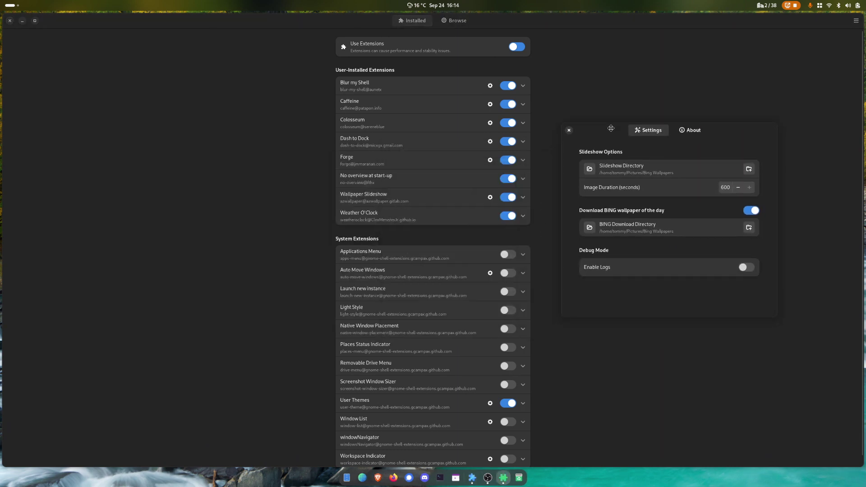
{"action": "left_click", "coordinate": [346, 196]}
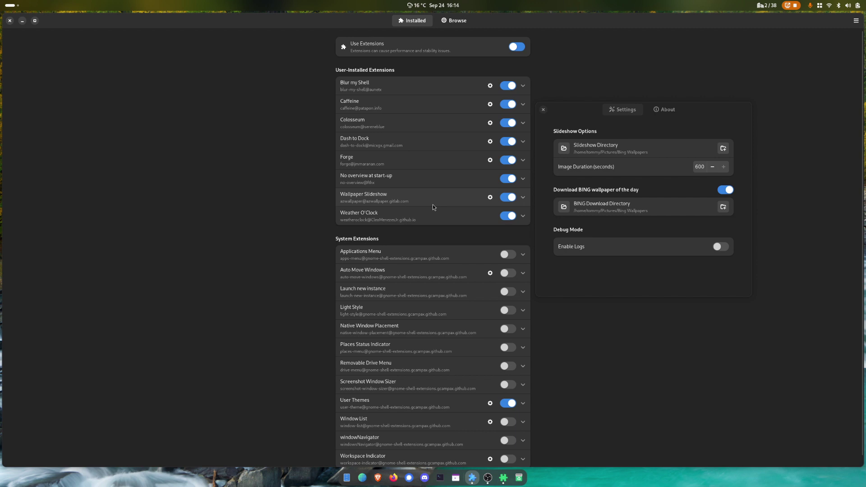
{"action": "left_click", "coordinate": [543, 202]}
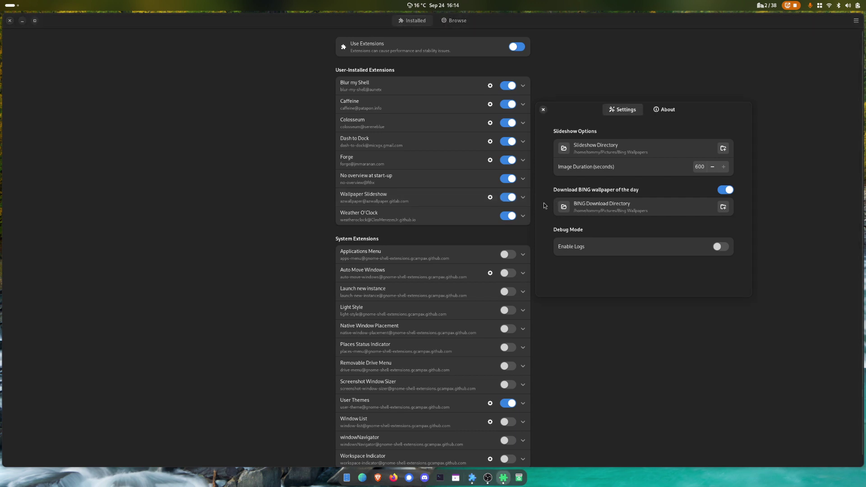
{"action": "left_click", "coordinate": [515, 149]}
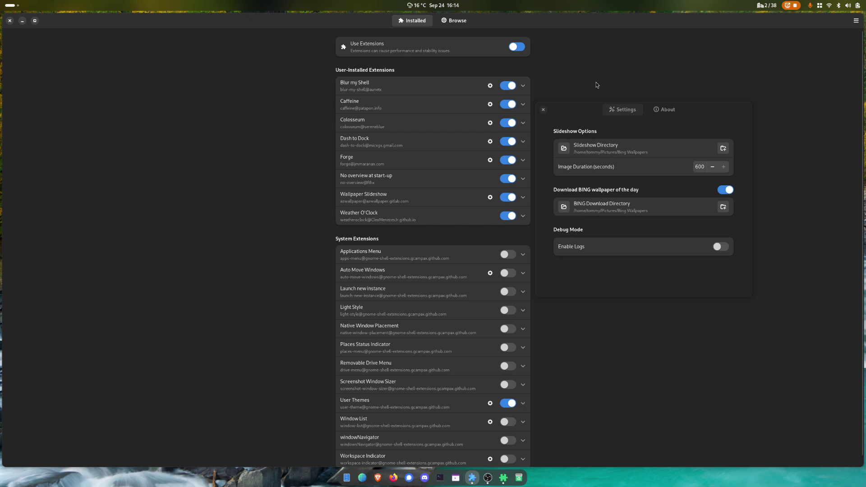
{"action": "left_click", "coordinate": [587, 108]}
{"action": "left_click", "coordinate": [502, 155]}
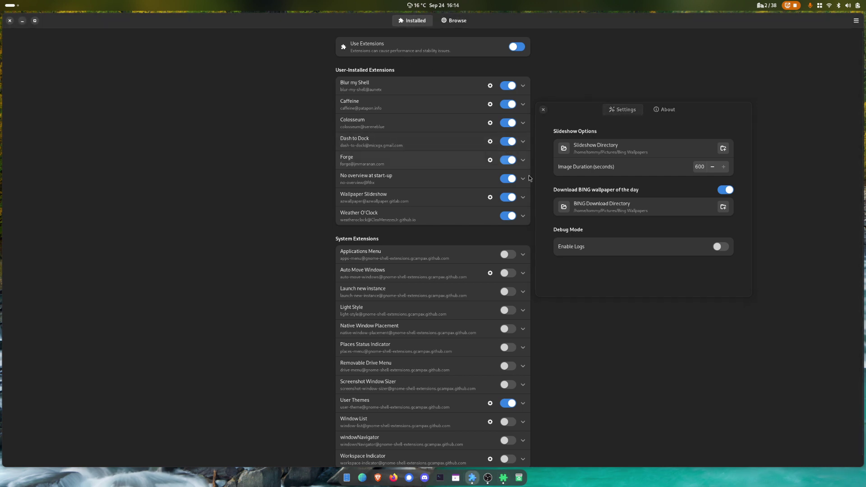
{"action": "left_click", "coordinate": [621, 149]}
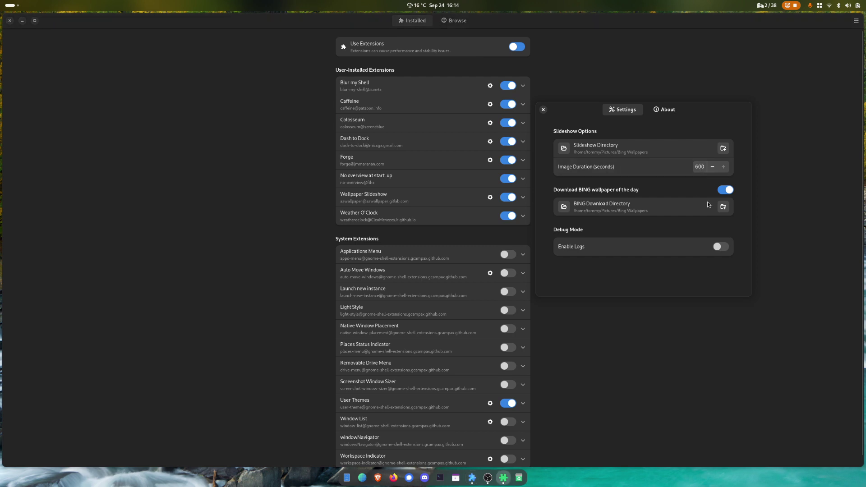
{"action": "left_click", "coordinate": [543, 110]}
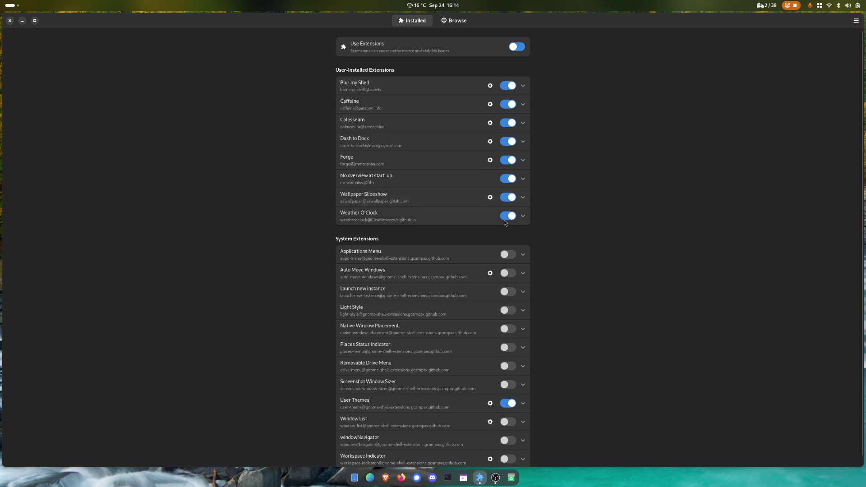
{"action": "left_click", "coordinate": [416, 8]}
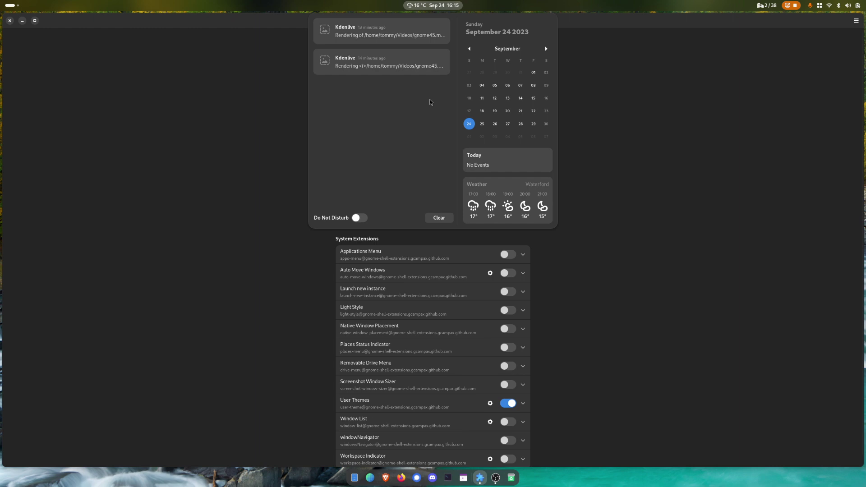
{"action": "left_click", "coordinate": [651, 147]}
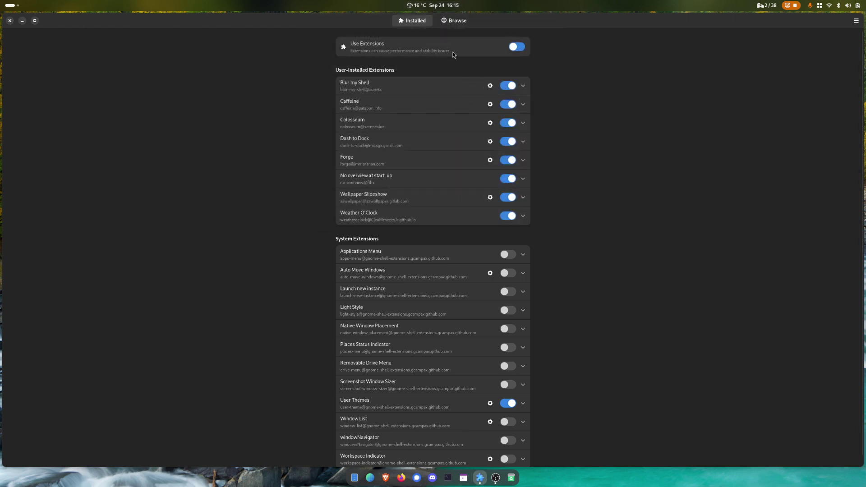
{"action": "left_click", "coordinate": [423, 6]}
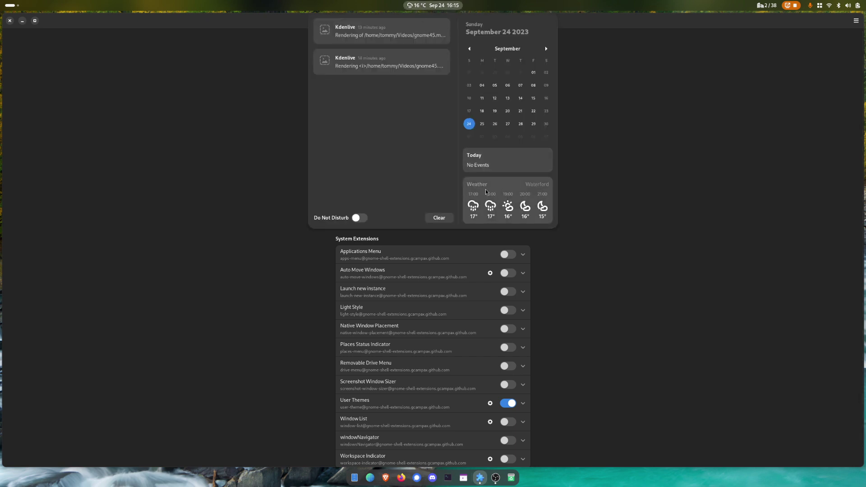
{"action": "left_click", "coordinate": [638, 199]}
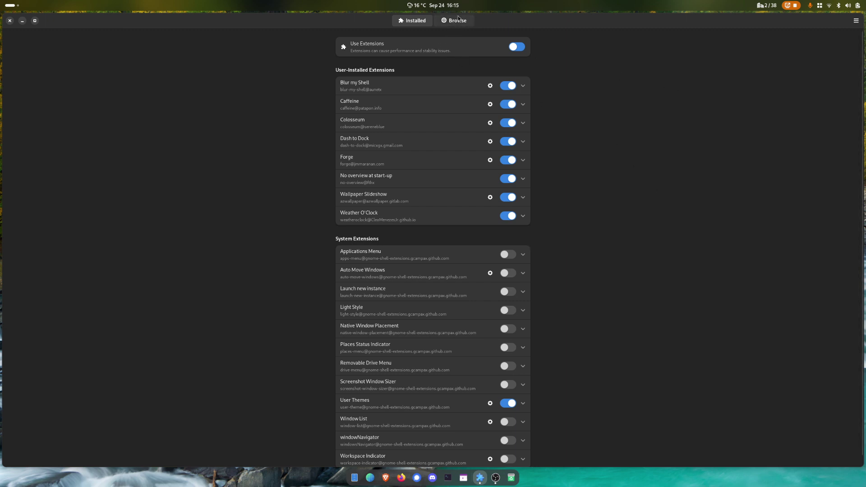
{"action": "left_click", "coordinate": [458, 17]}
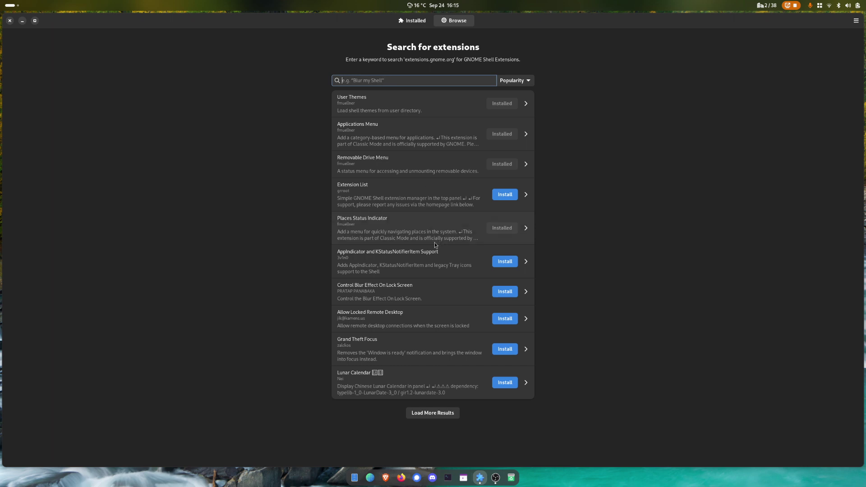
{"action": "left_click", "coordinate": [375, 256]}
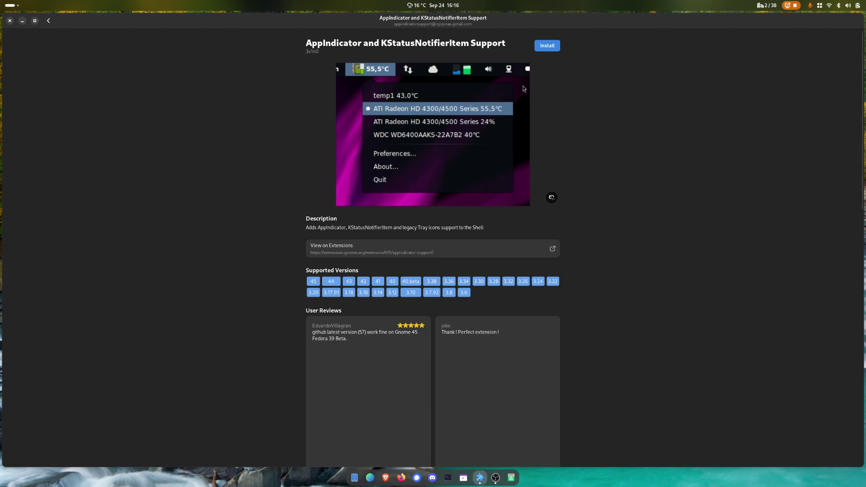
{"action": "key", "text": "Escape"}
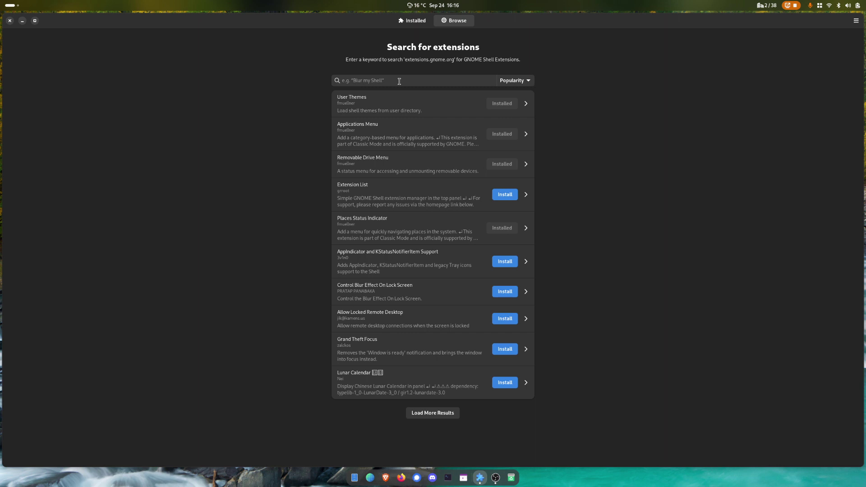
{"action": "left_click", "coordinate": [411, 22]}
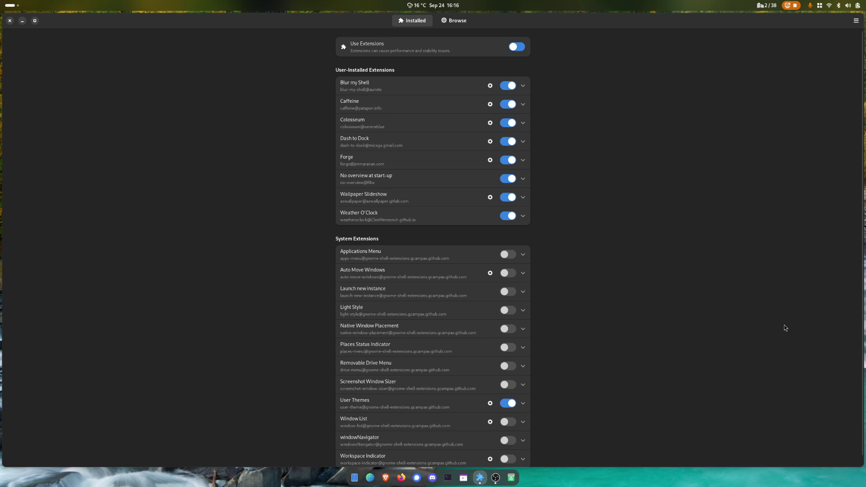
{"action": "left_click", "coordinate": [386, 477]}
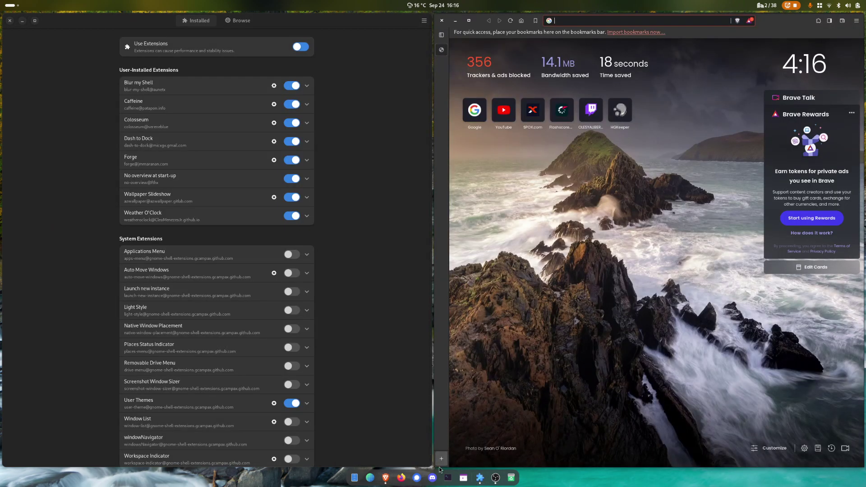
{"action": "left_click", "coordinate": [443, 20]}
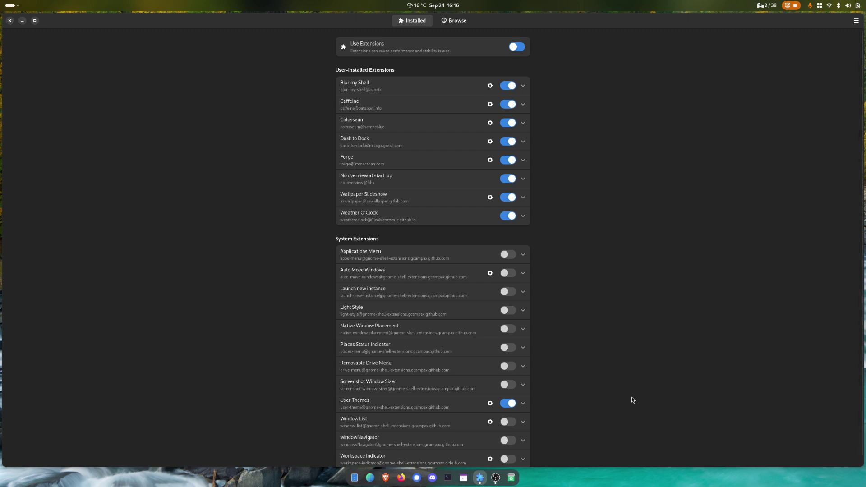
{"action": "scroll", "coordinate": [570, 327], "scroll_direction": "down", "scroll_amount": 1}
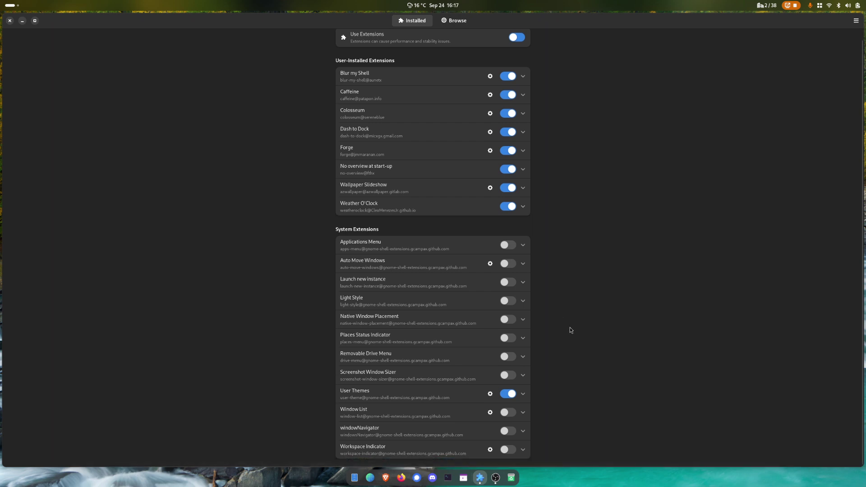
{"action": "scroll", "coordinate": [570, 326], "scroll_direction": "up", "scroll_amount": 1}
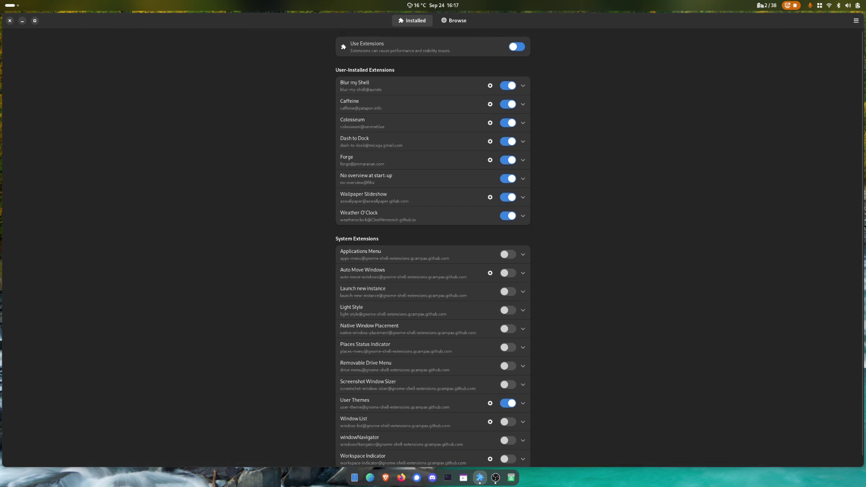